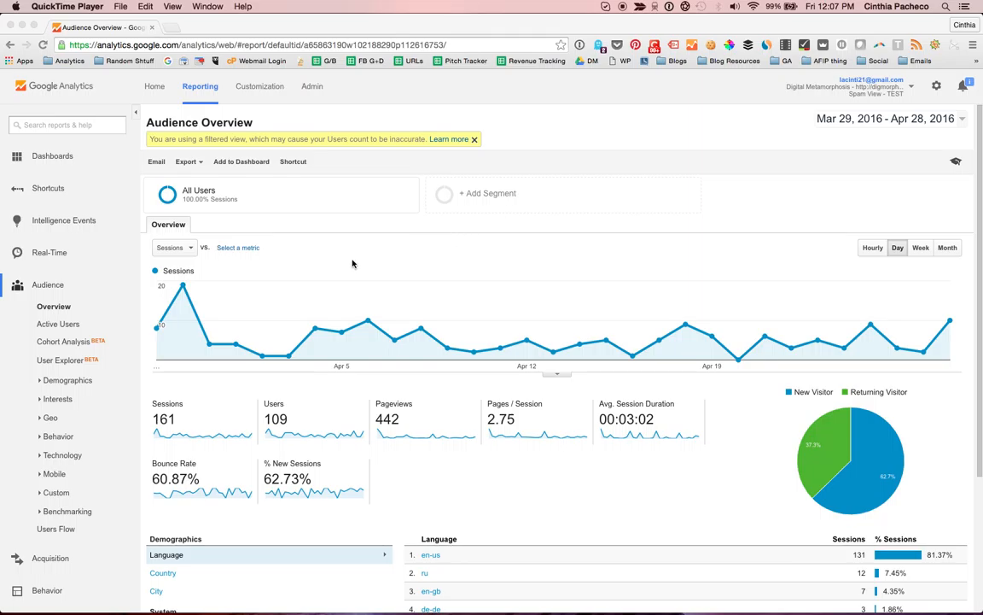
- Open the All Pages report in the Behavior section's site content and review its list of pages
scroll(244, 337, down, 1)
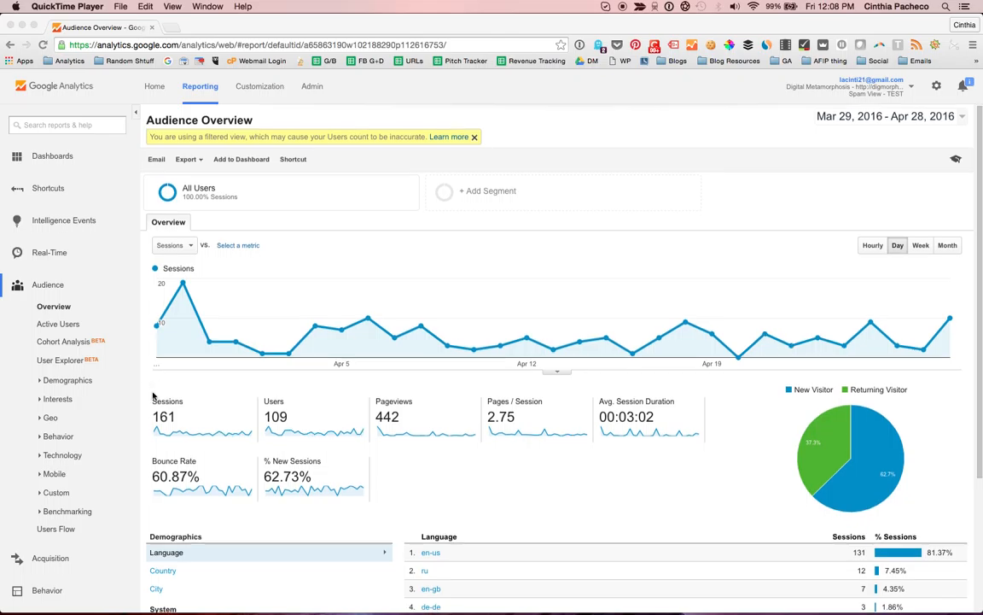
scroll(85, 375, down, 1)
click(47, 560)
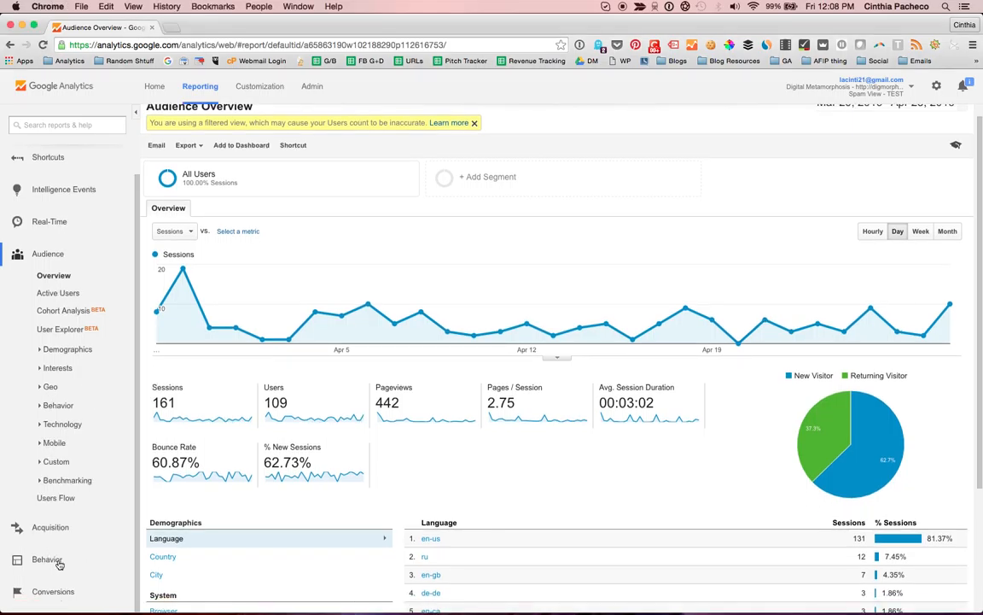
scroll(60, 561, down, 5)
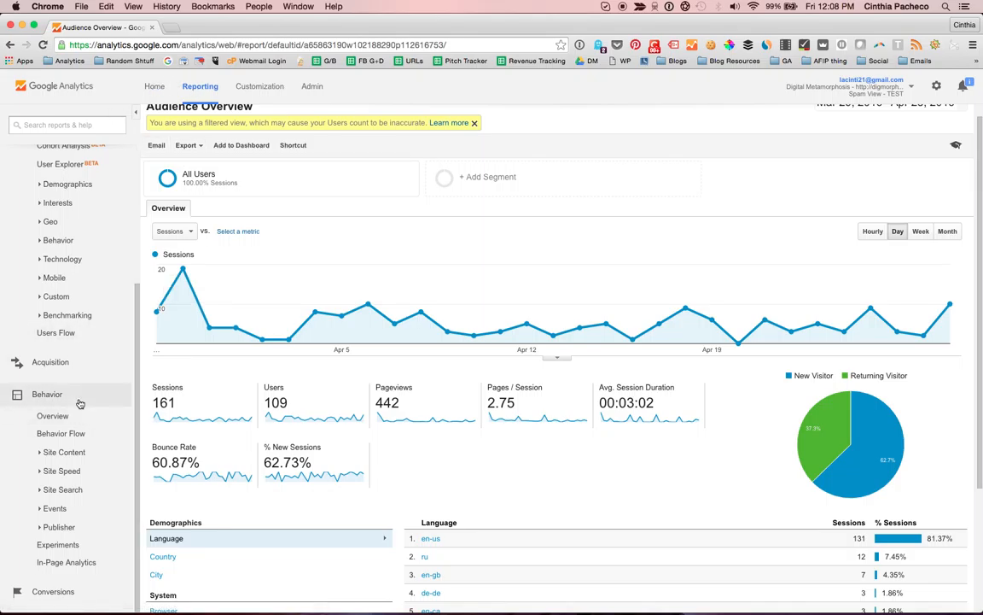
click(83, 456)
scroll(84, 463, down, 2)
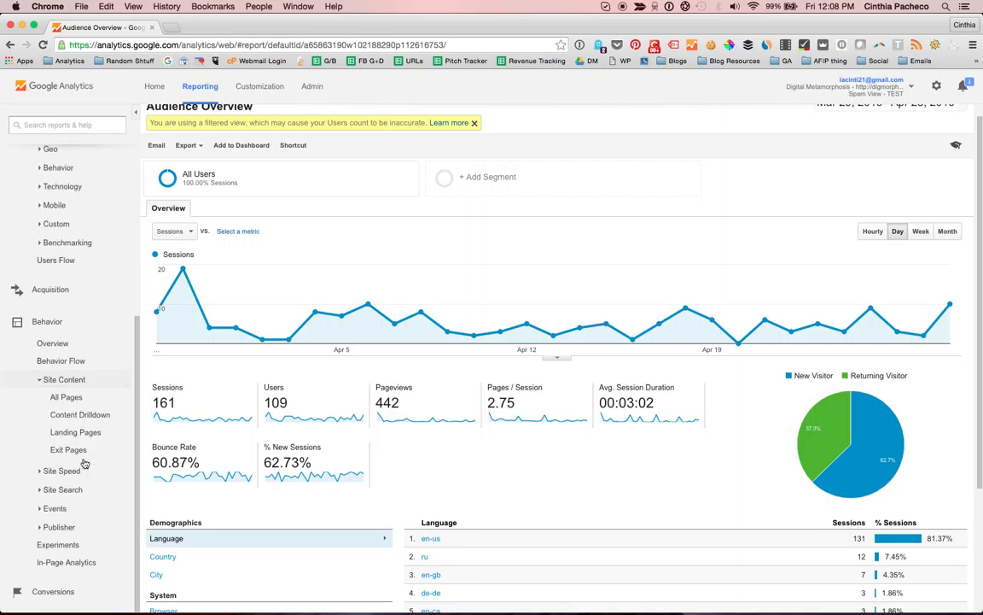
click(79, 403)
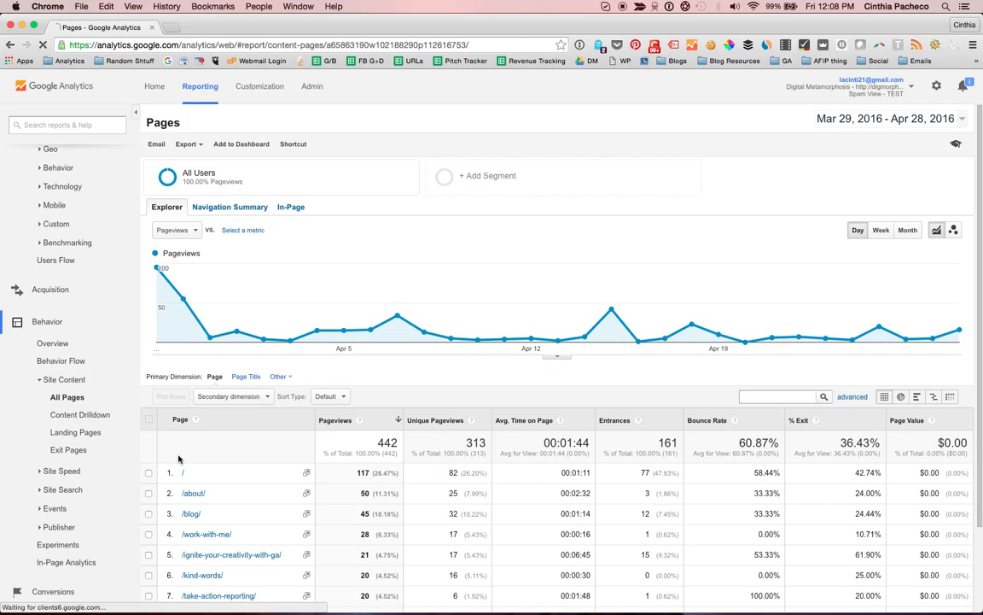
scroll(303, 500, down, 3)
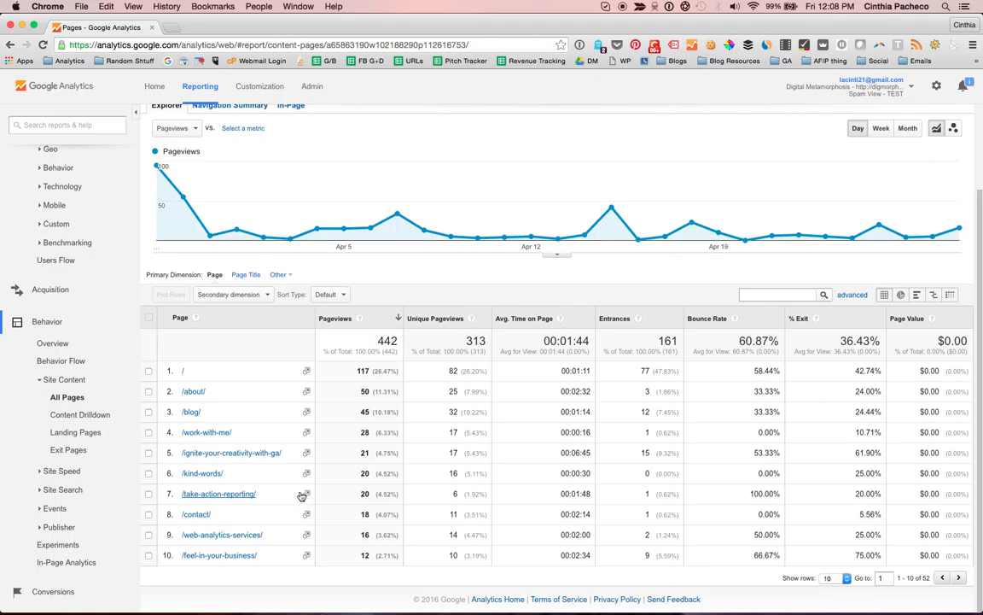
scroll(303, 499, up, 3)
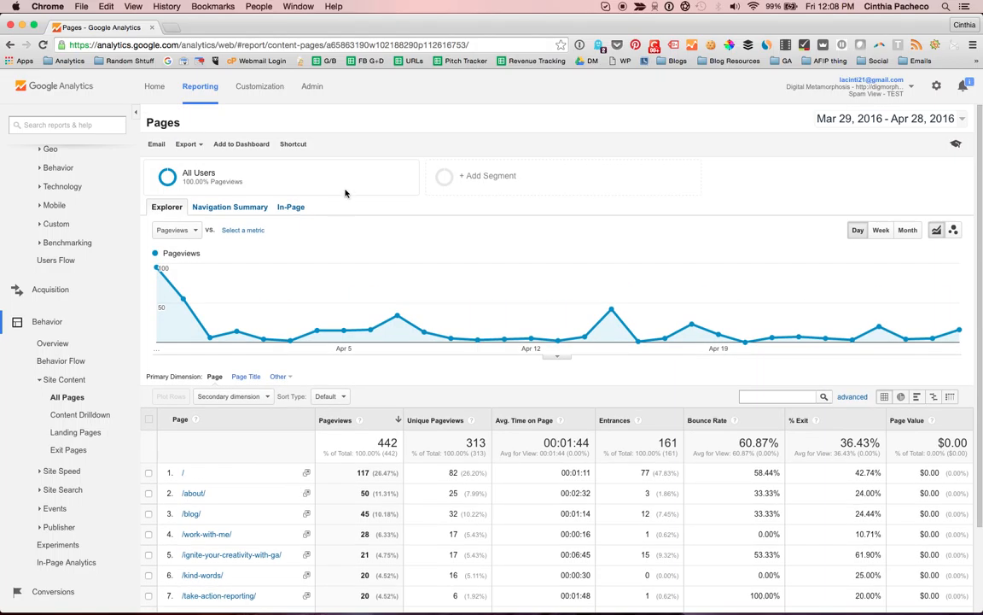
- Create a new segment from the All Users segment and name it "Blog Content"
mouse_move(187, 175)
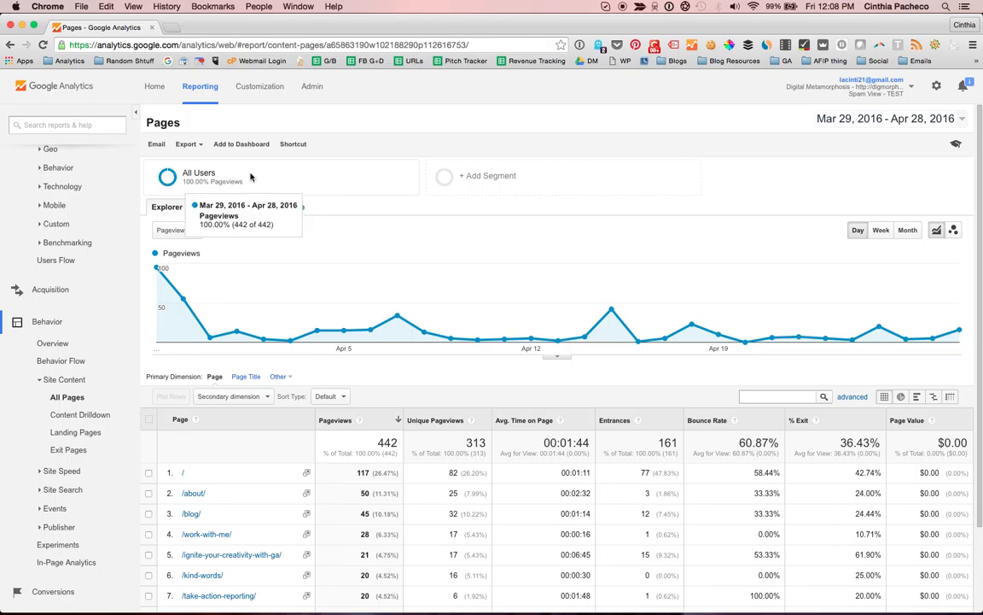
click(224, 162)
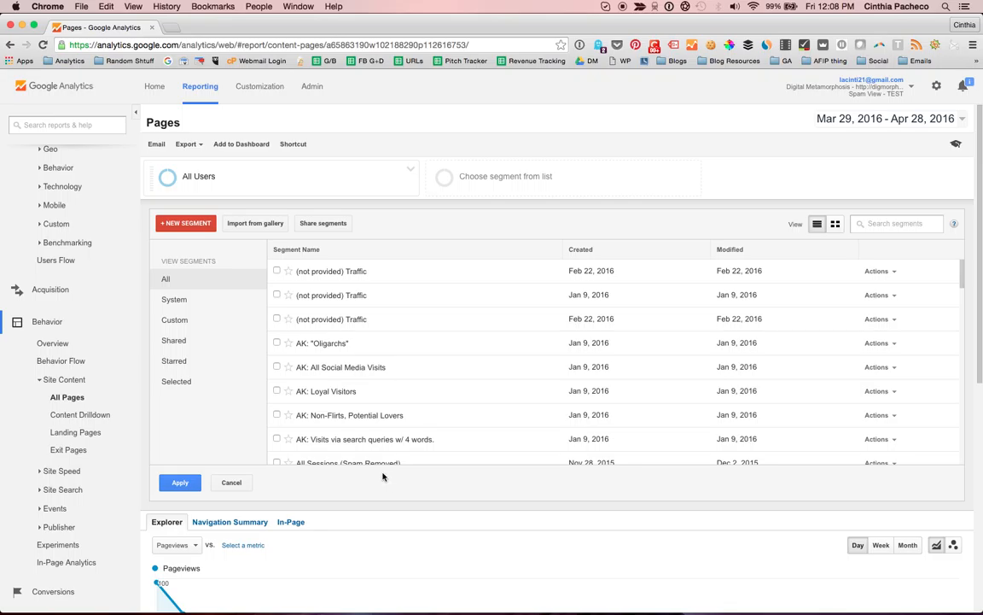
click(187, 223)
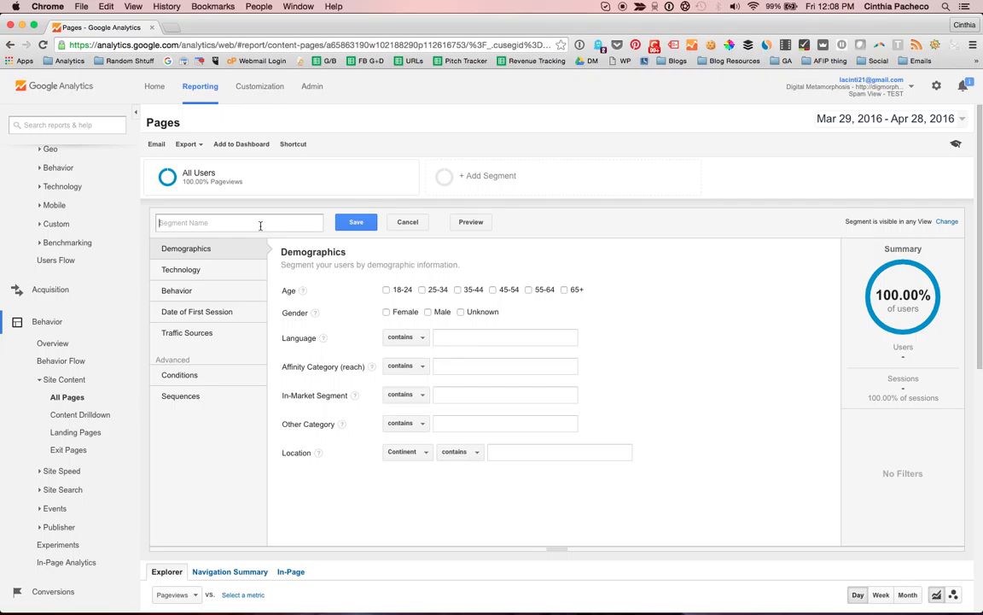
text(Blog Content)
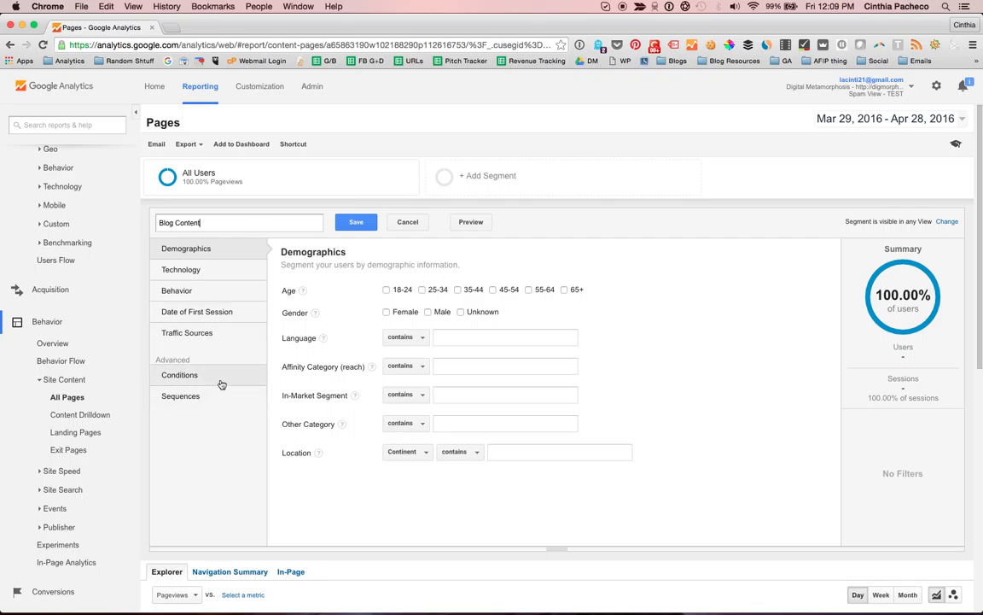
- In the segment's advanced conditions, set the session filter's dimension to Page
click(217, 295)
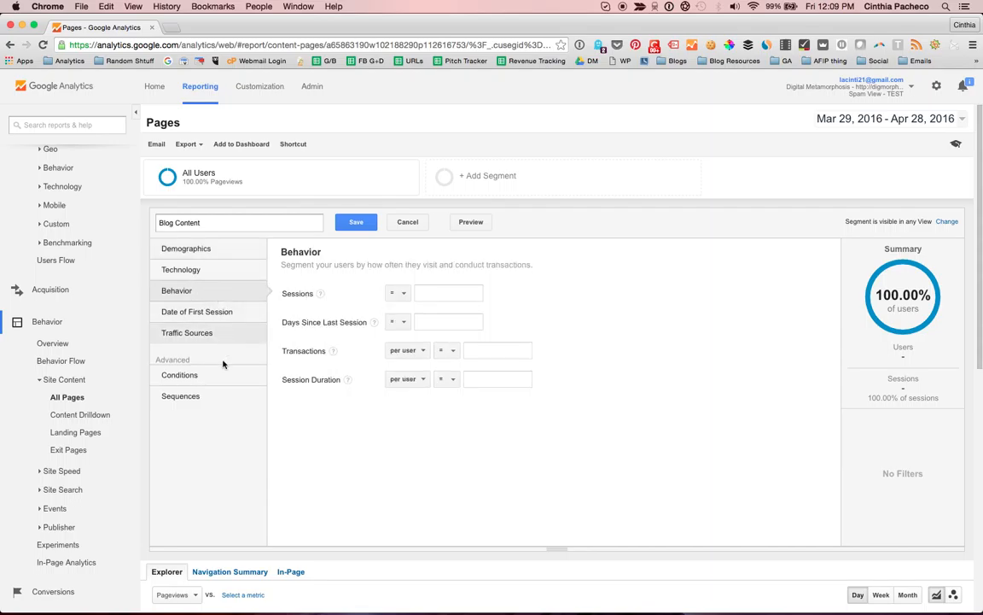
click(219, 386)
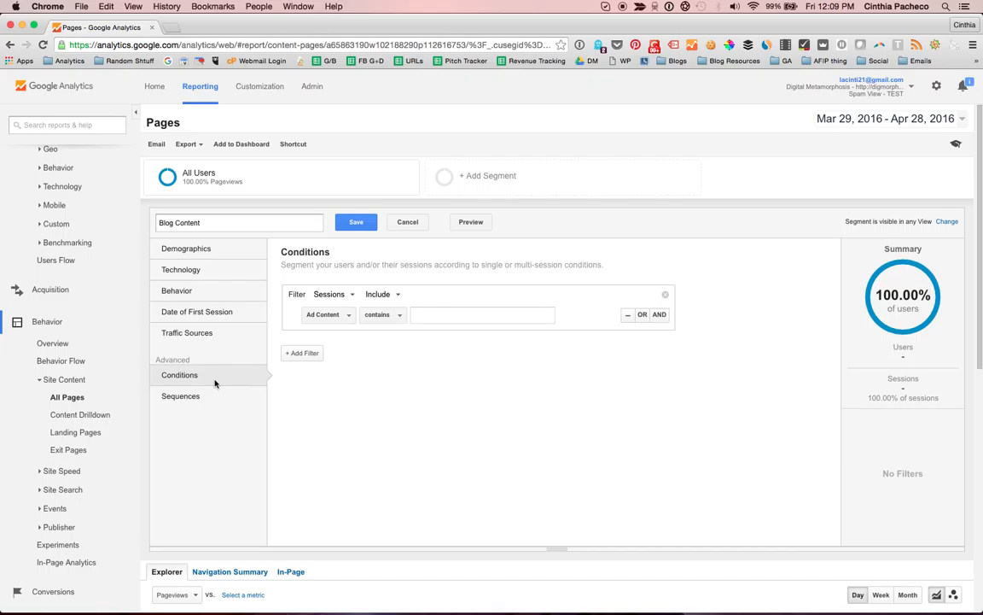
click(325, 315)
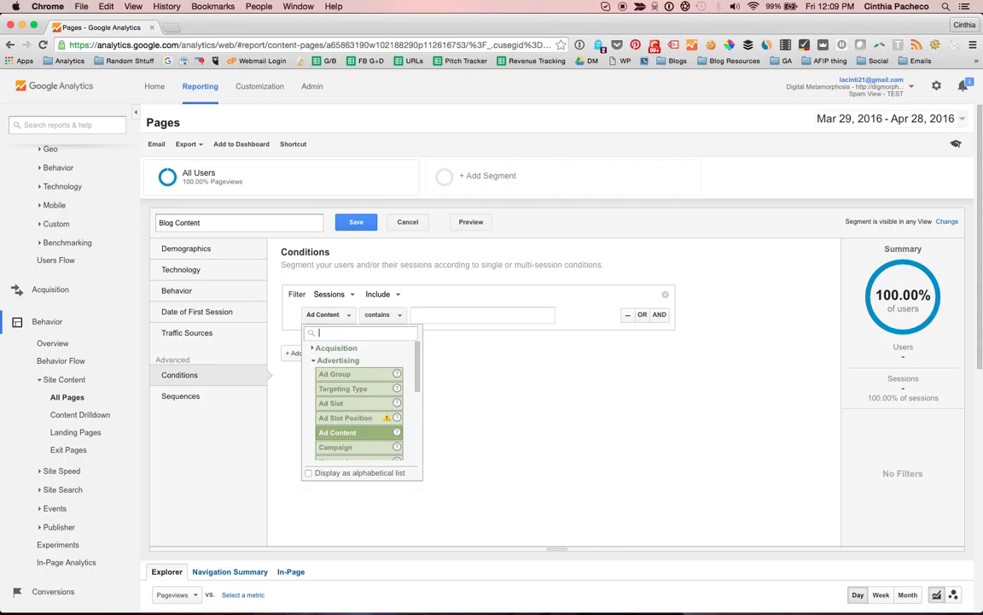
text(Page)
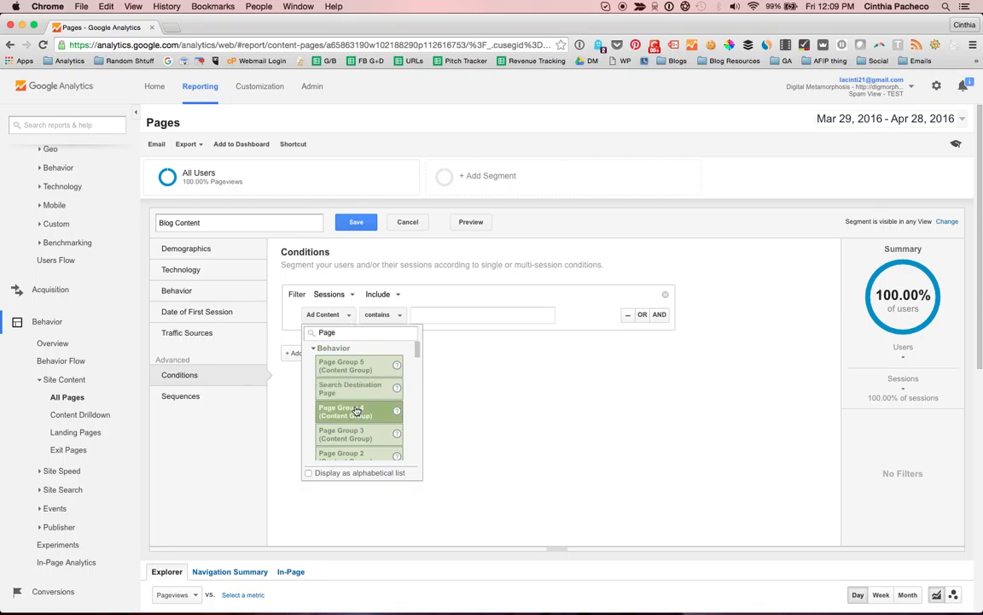
scroll(357, 411, down, 5)
scroll(356, 414, down, 3)
scroll(357, 414, down, 3)
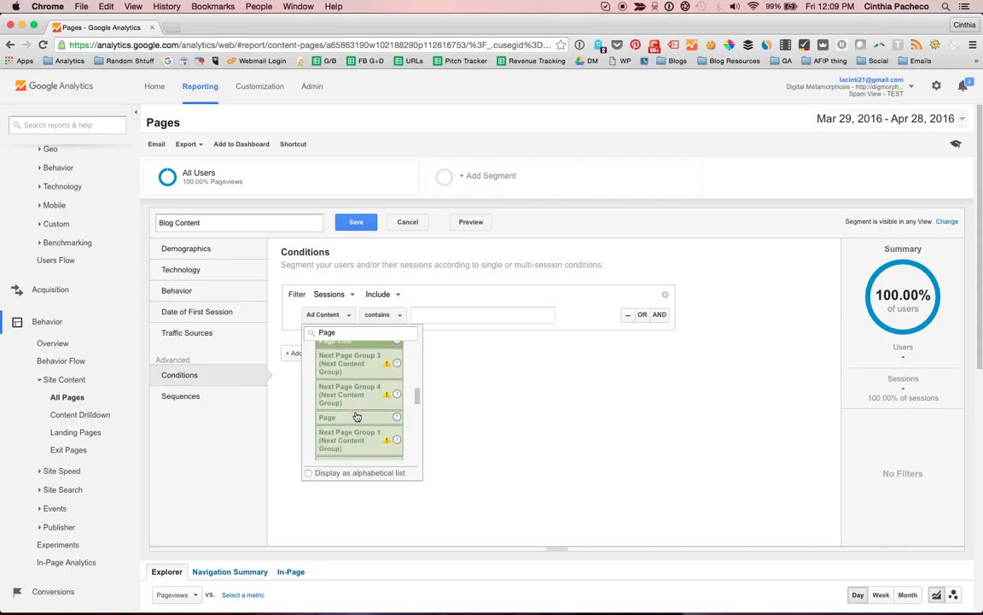
scroll(357, 417, down, 1)
scroll(353, 415, up, 1)
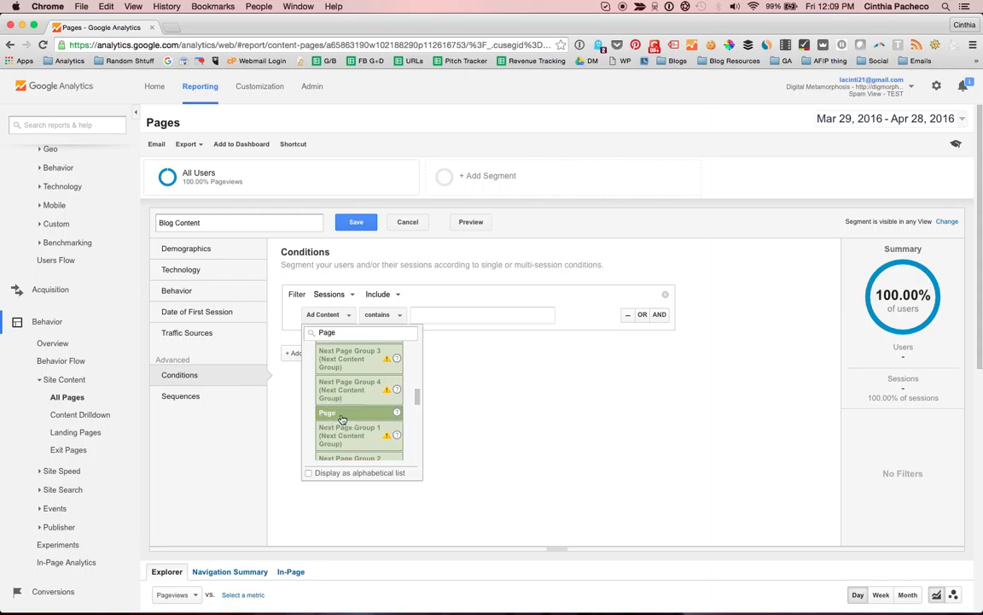
click(341, 417)
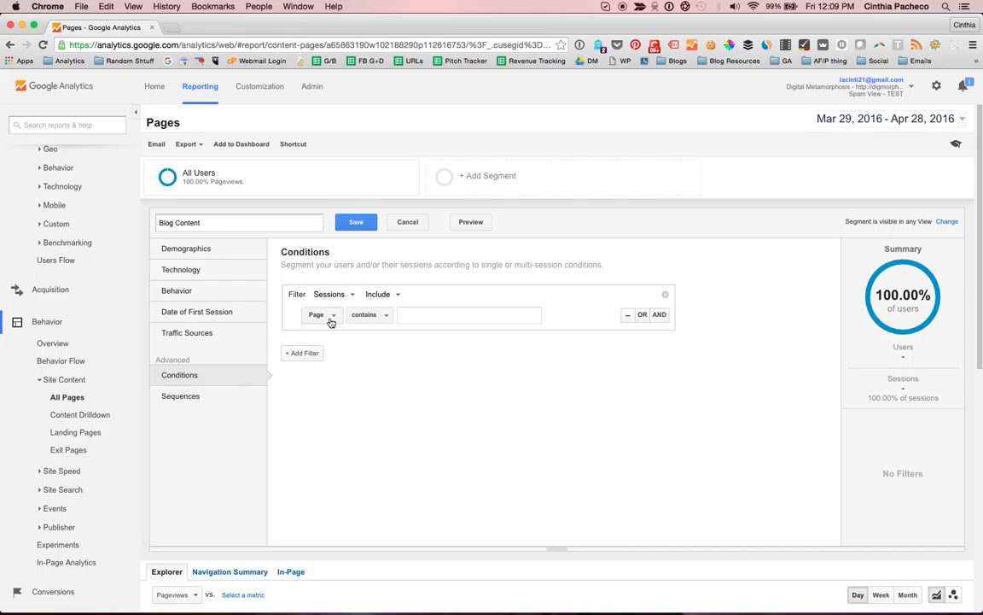
- Set the Page condition's match type to "exactly matches" and bring up its page value suggestions
click(363, 321)
click(368, 335)
click(453, 315)
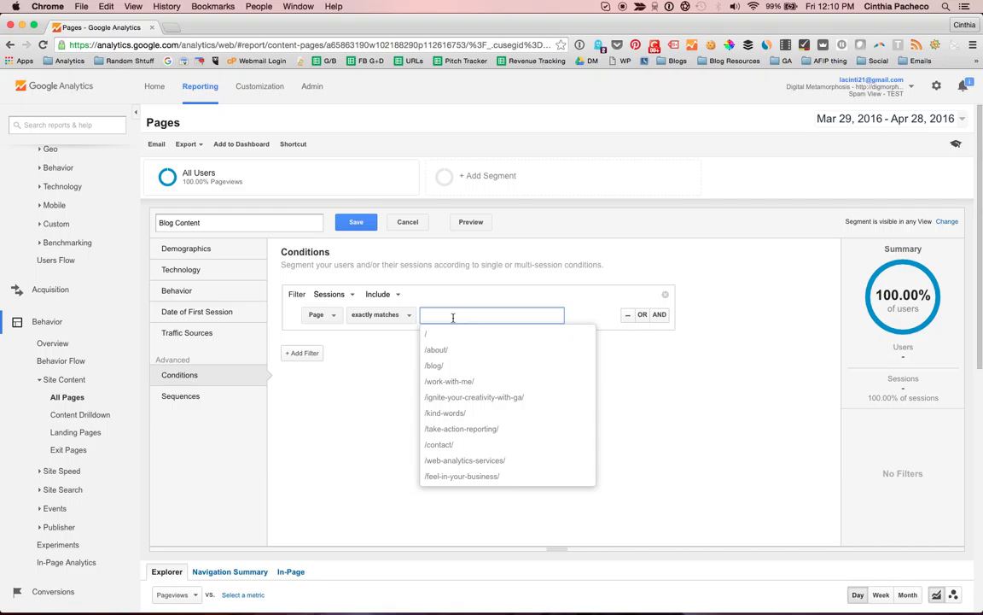
- Open digmorphosis.com in a new browser tab to check its navigation pages, and return to the Analytics segment editor
click(171, 27)
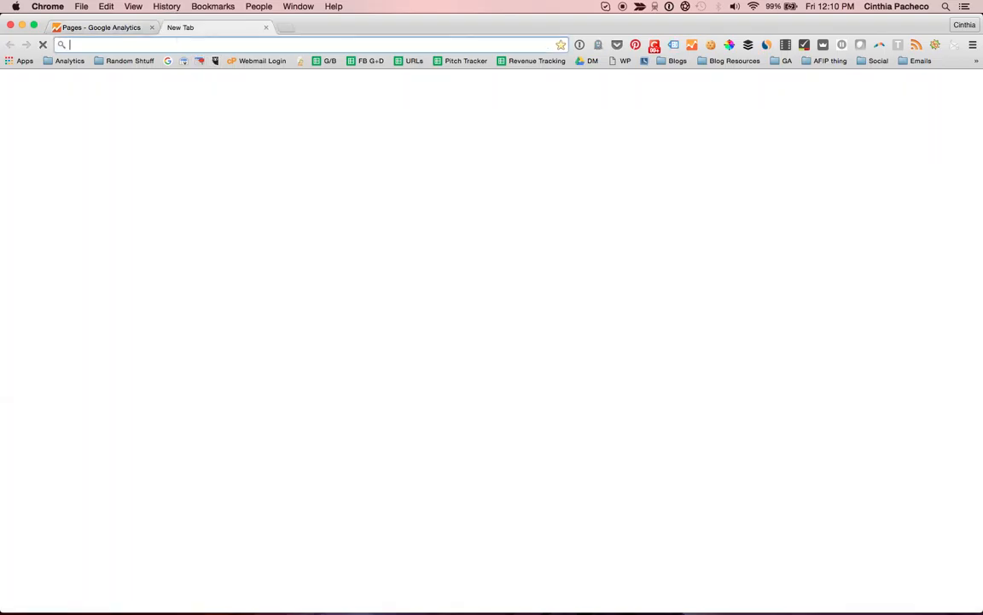
text(www.di)
key(Return)
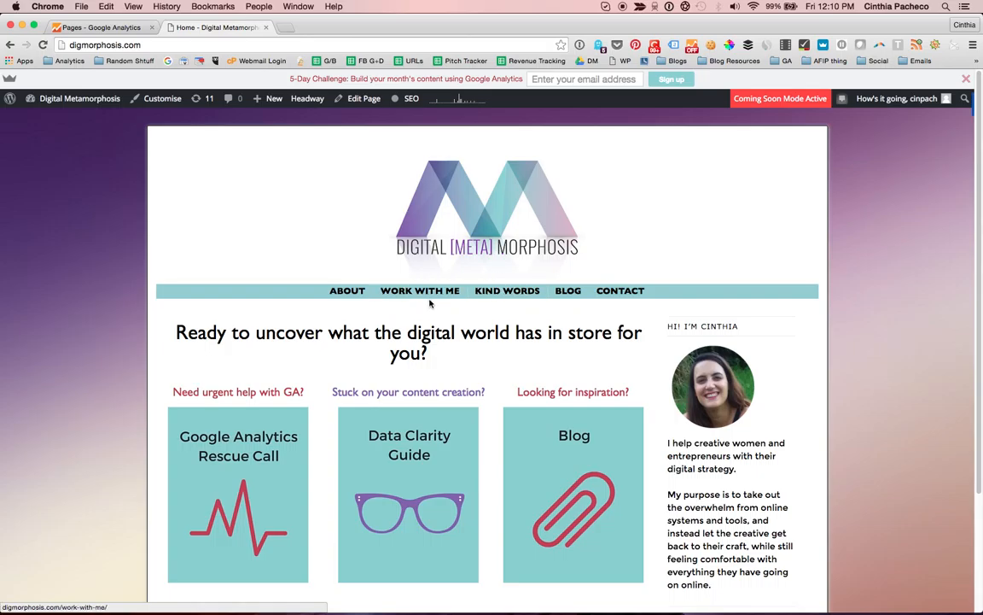
click(105, 26)
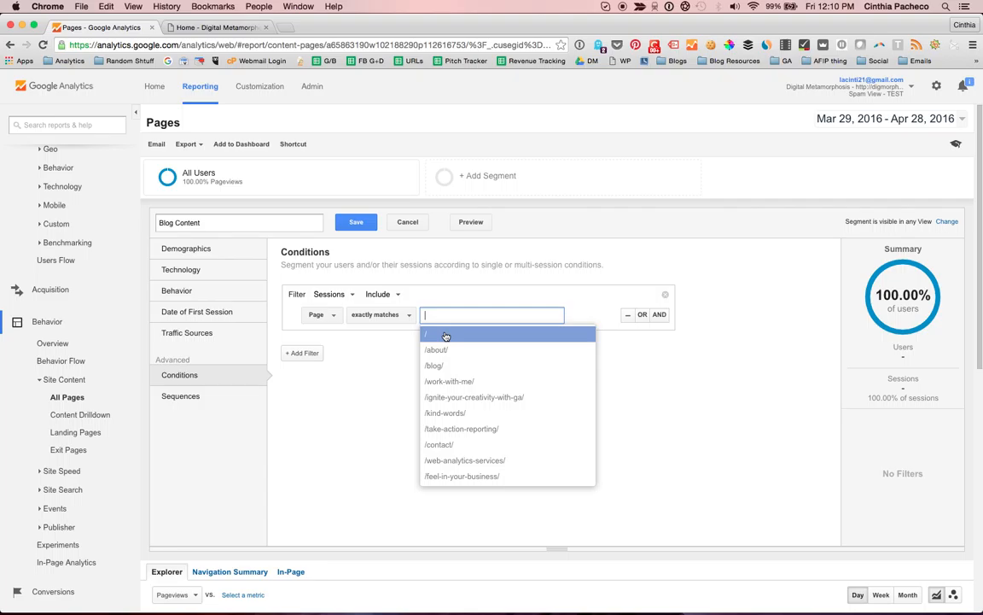
- Set the first Page condition to the homepage "/" and add an OR condition for "/about/"
click(446, 336)
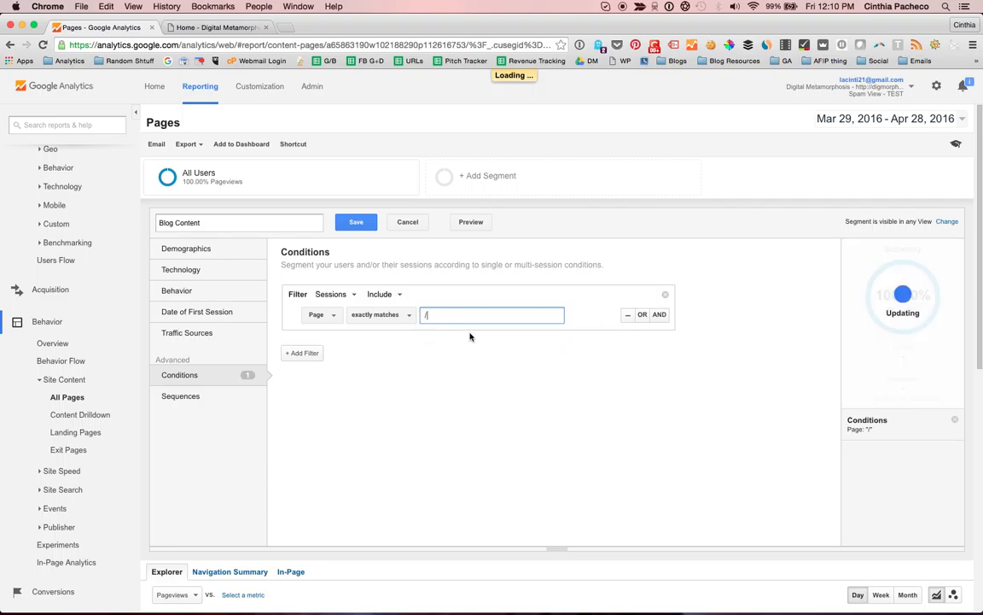
click(643, 315)
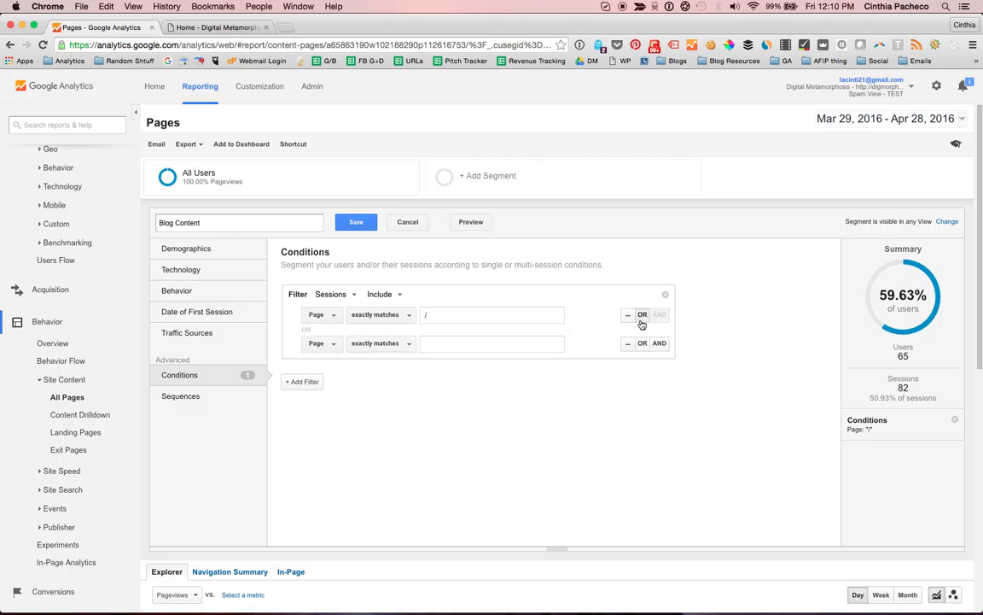
click(334, 345)
click(624, 424)
click(430, 344)
click(472, 382)
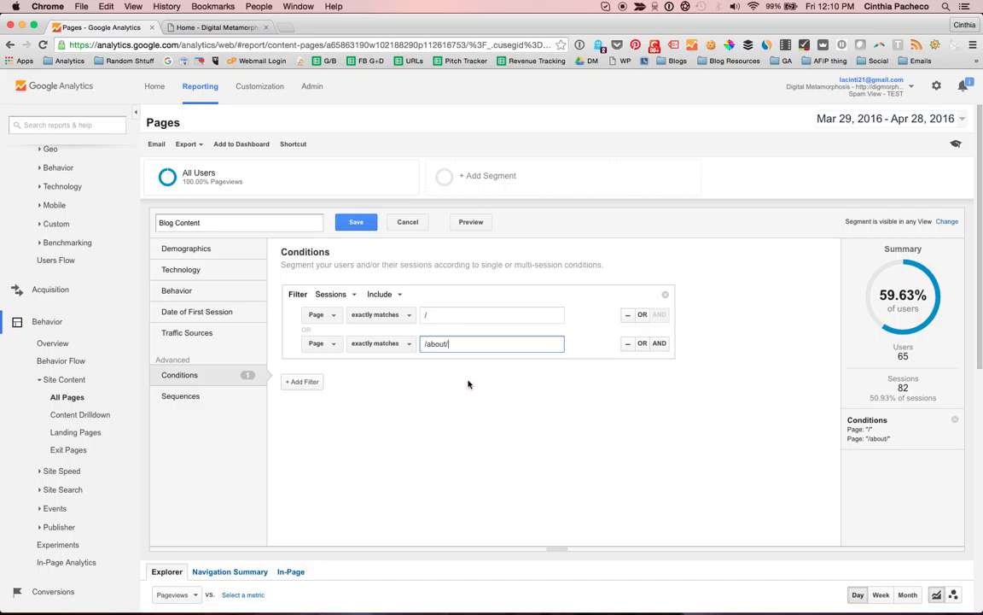
- Add two more OR conditions matching the pages "/work-with-me/" and "/kind-words/" exactly
click(642, 343)
click(485, 373)
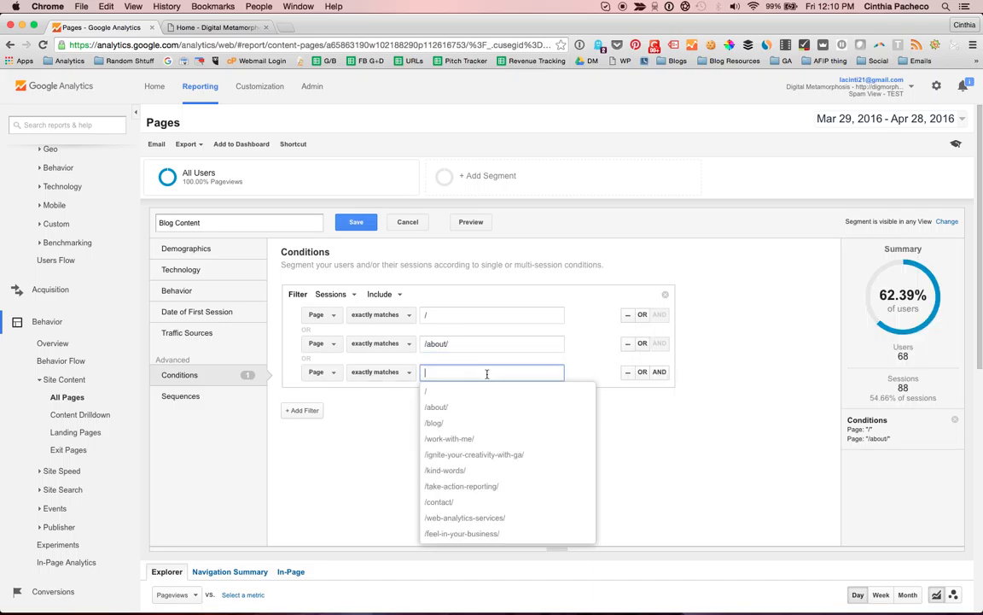
click(469, 437)
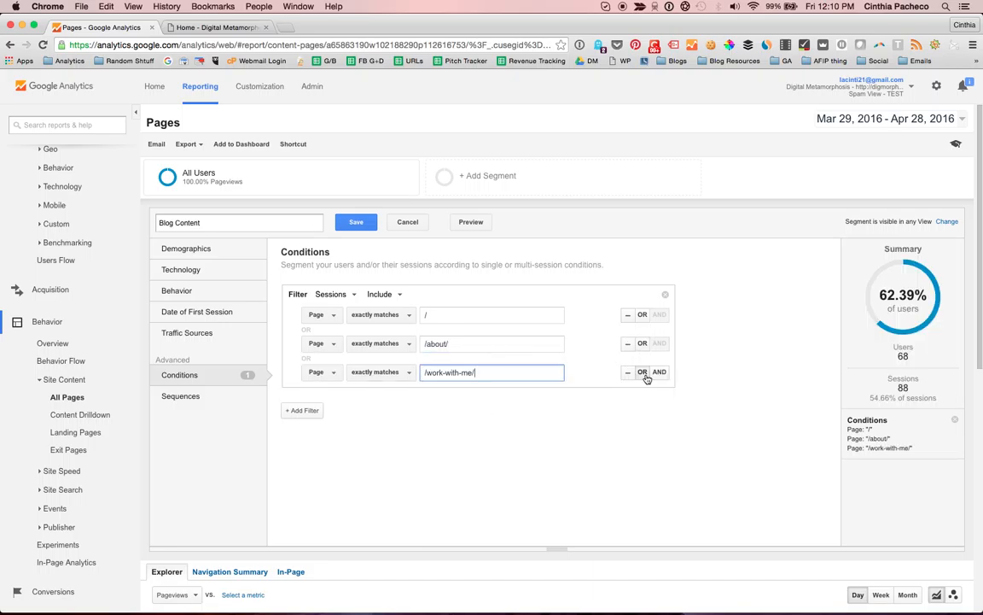
click(642, 371)
click(467, 402)
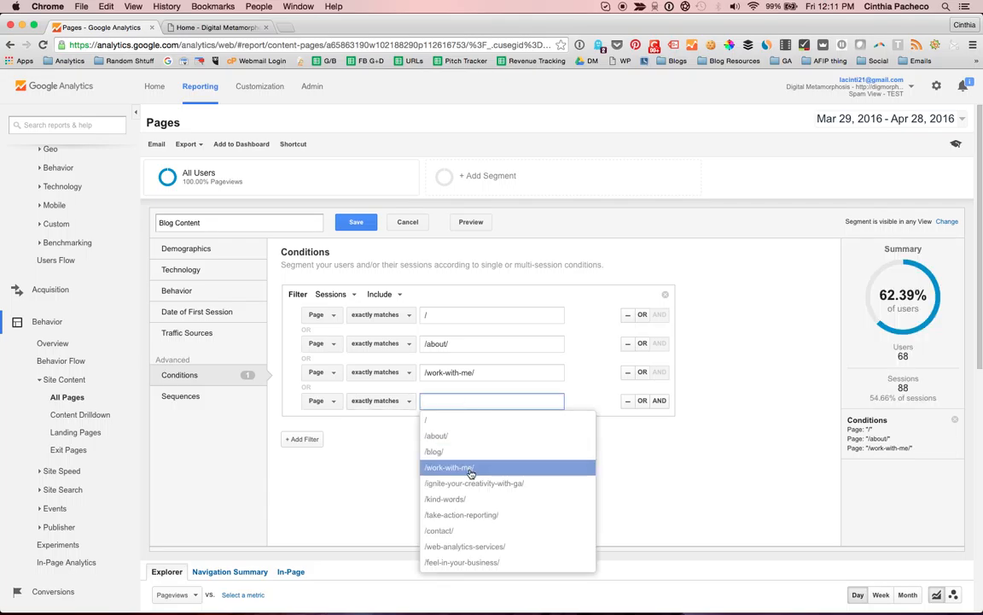
click(480, 500)
- Add an OR condition for the page "/contact/" and switch the whole session filter to Exclude
click(642, 400)
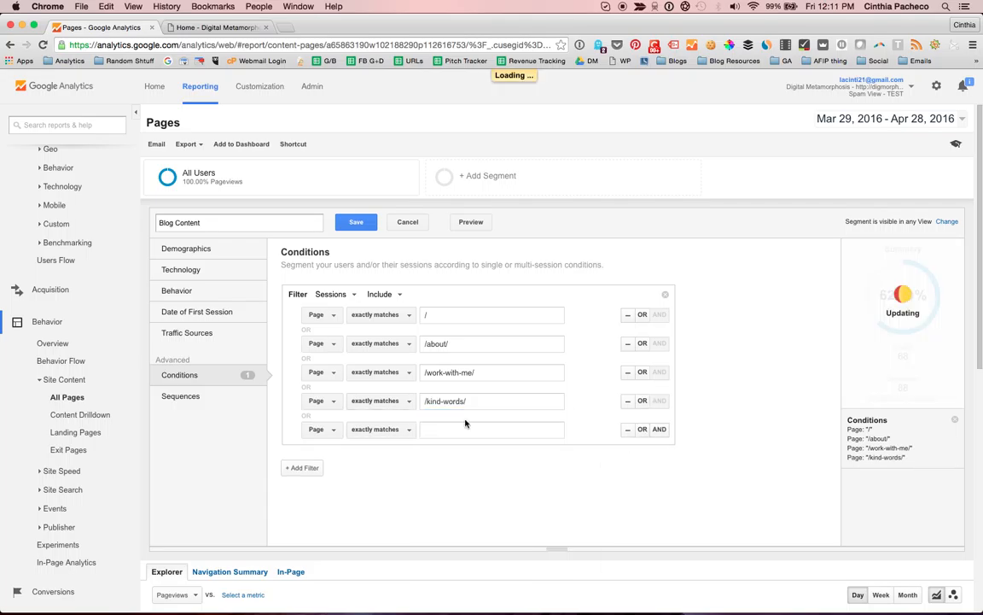
click(424, 430)
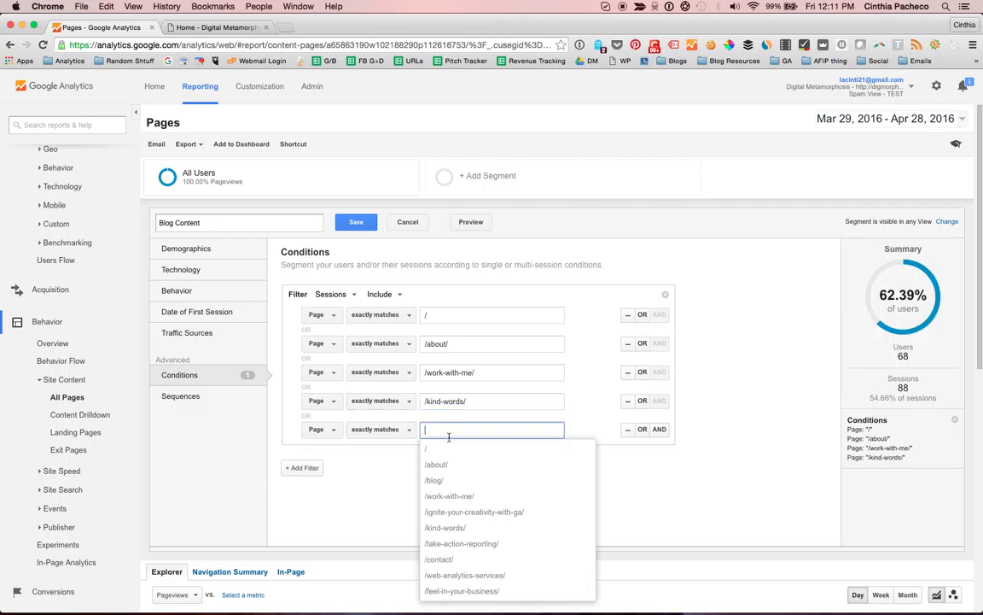
click(475, 559)
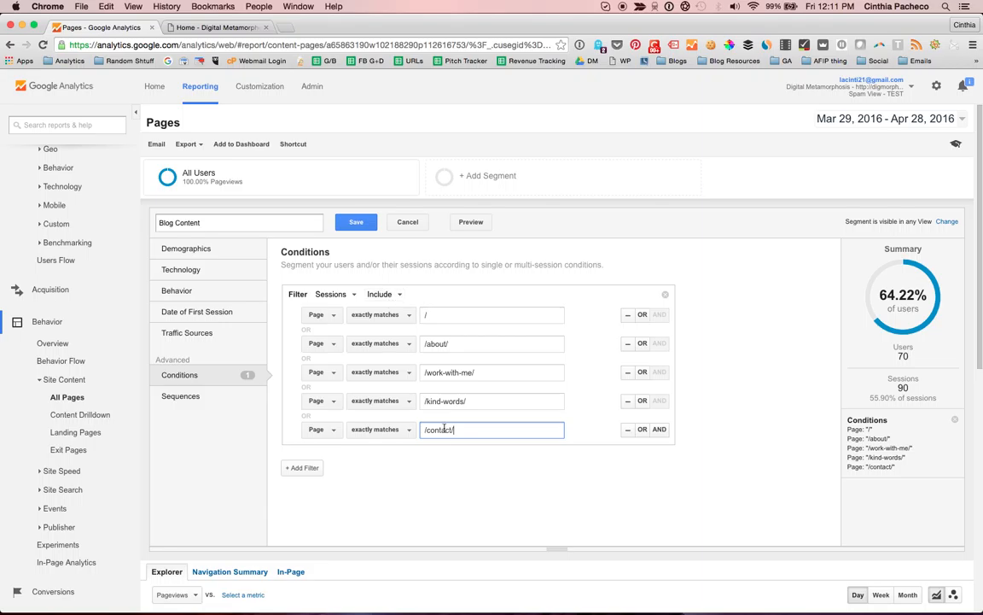
click(381, 294)
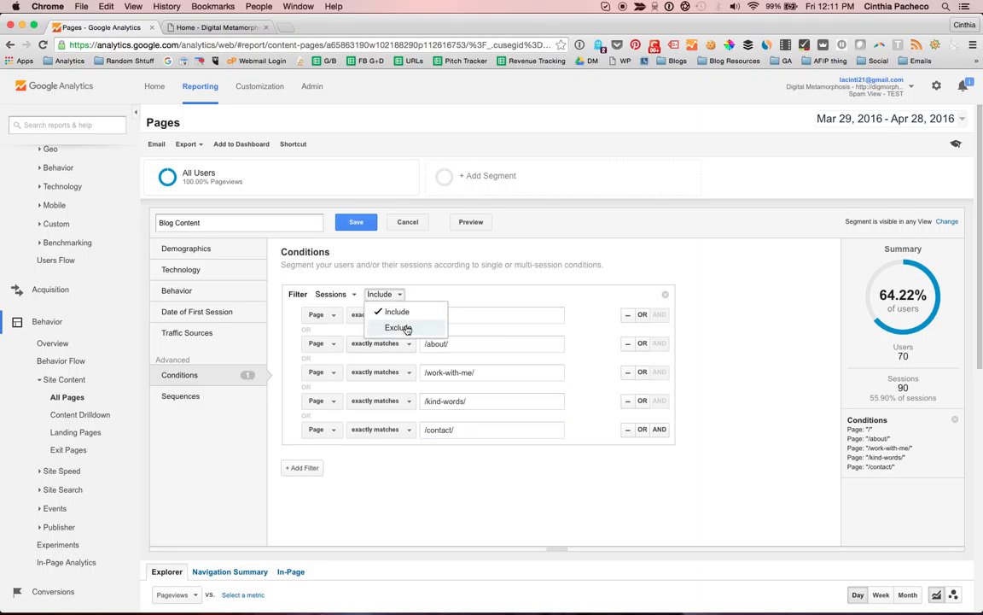
click(406, 328)
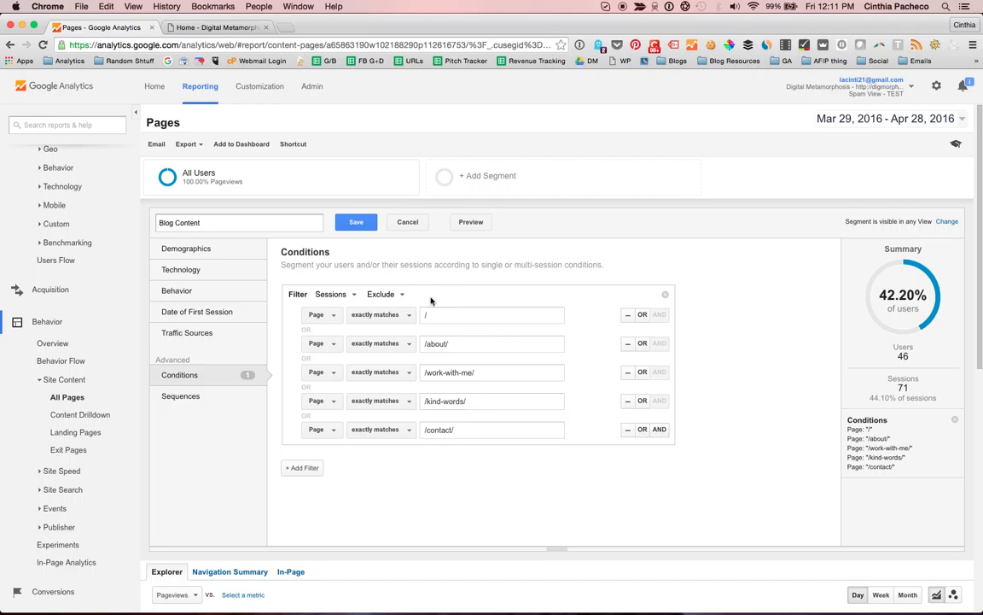
- Switch to the Digital Metamorphosis website tab and open its Blog page
click(215, 27)
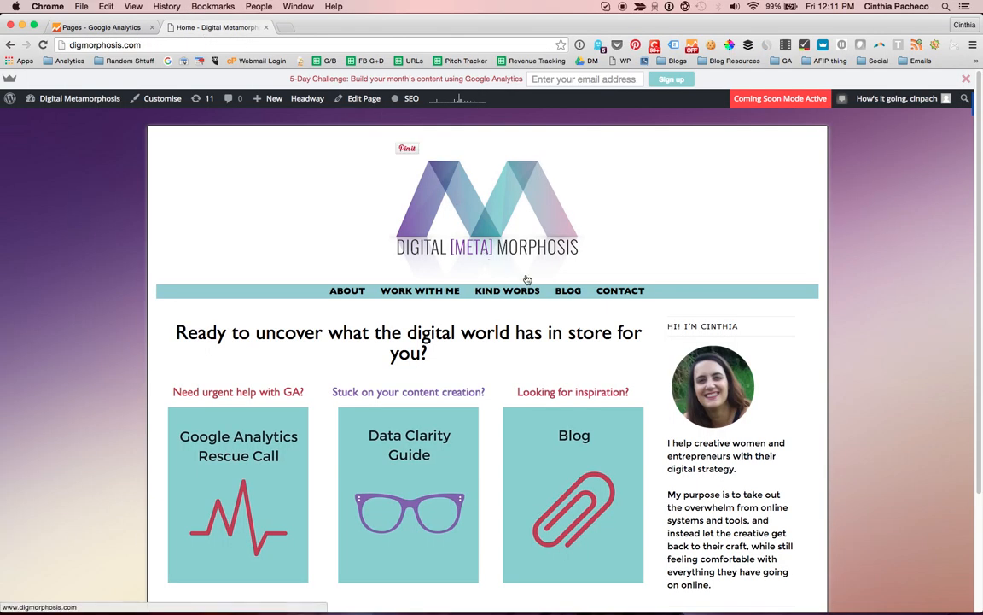
click(568, 290)
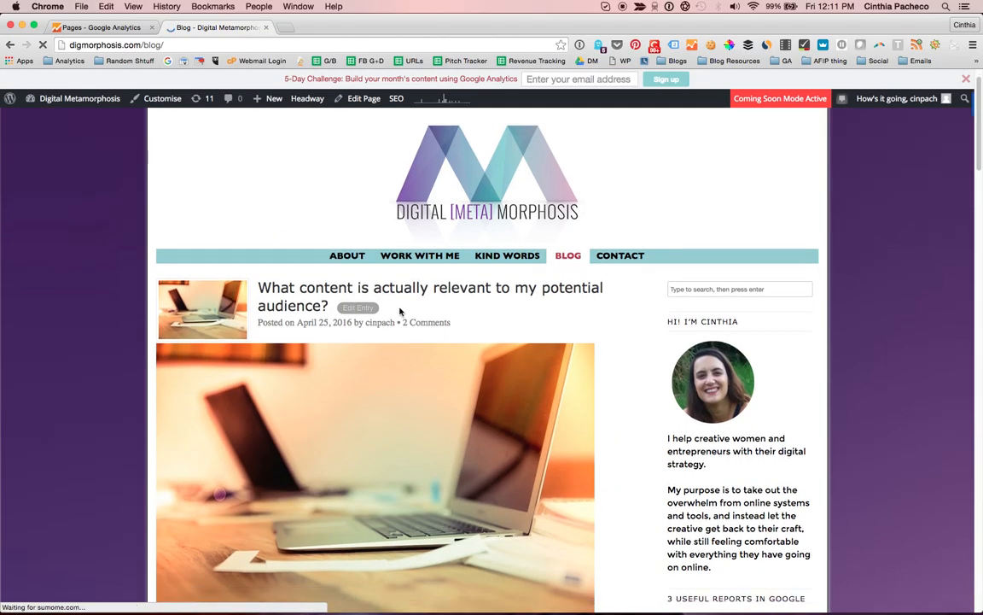
- Look through the Blog page of the website, examining the latest post and the navigation to the non-blog pages
scroll(400, 310, down, 1)
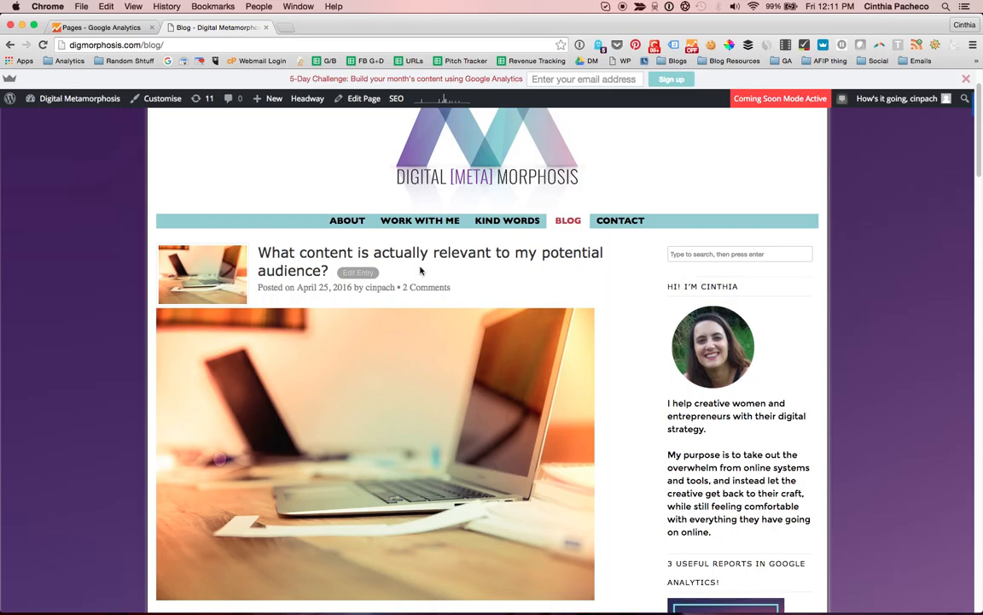
scroll(421, 271, down, 3)
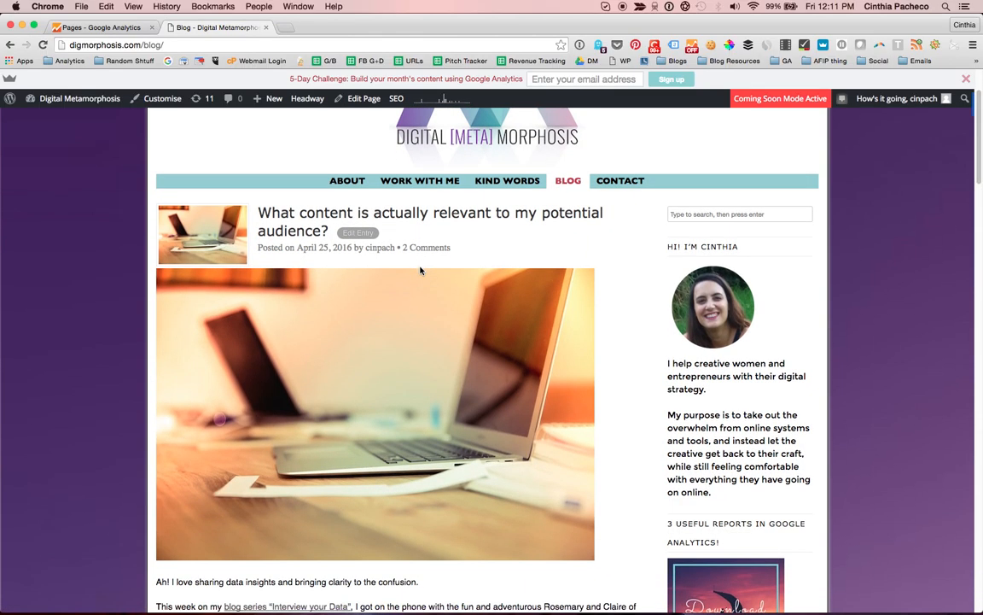
scroll(421, 270, down, 1)
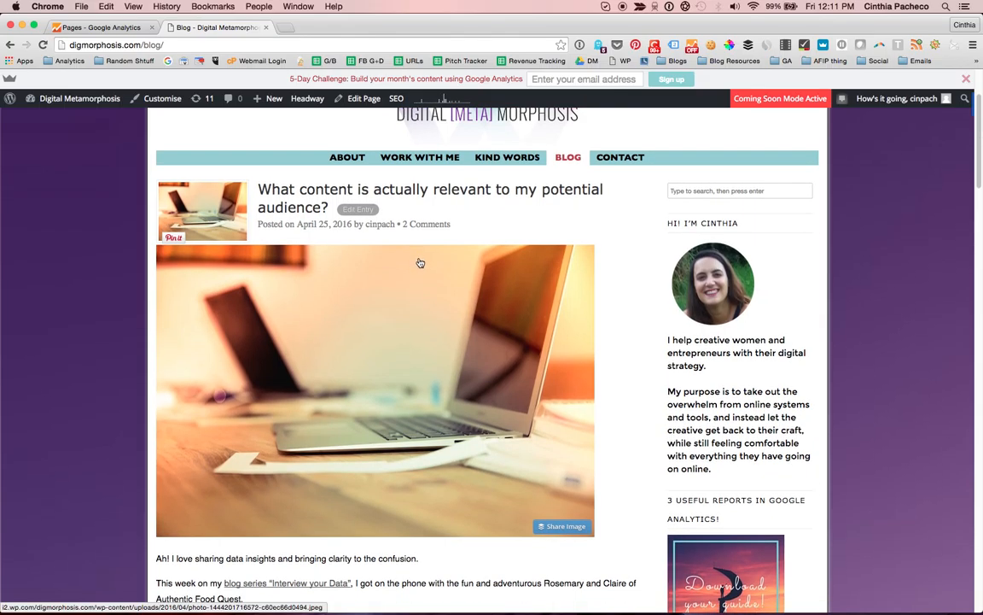
scroll(420, 270, down, 3)
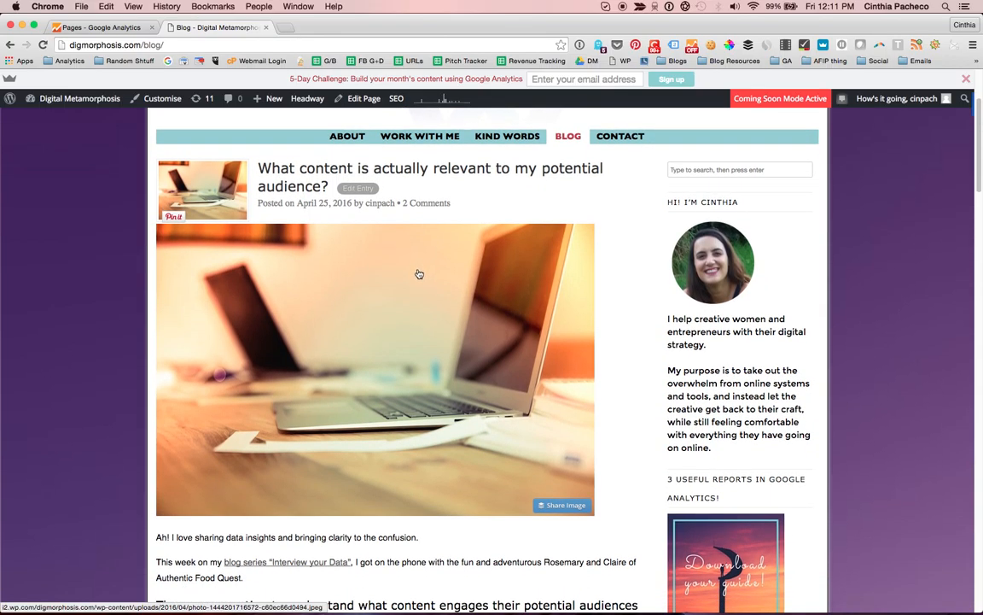
scroll(419, 273, down, 5)
scroll(417, 273, up, 10)
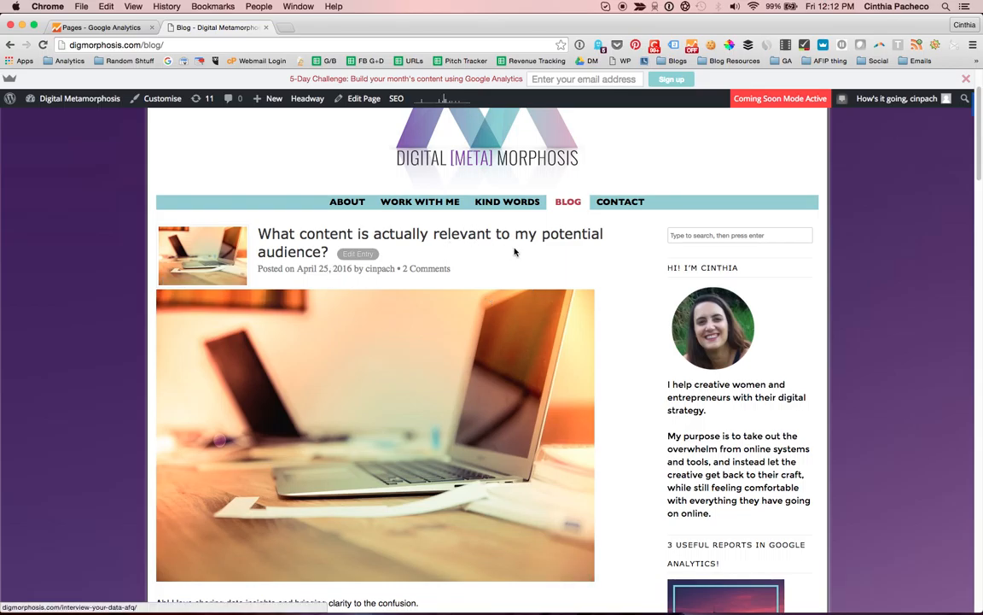
scroll(465, 405, down, 5)
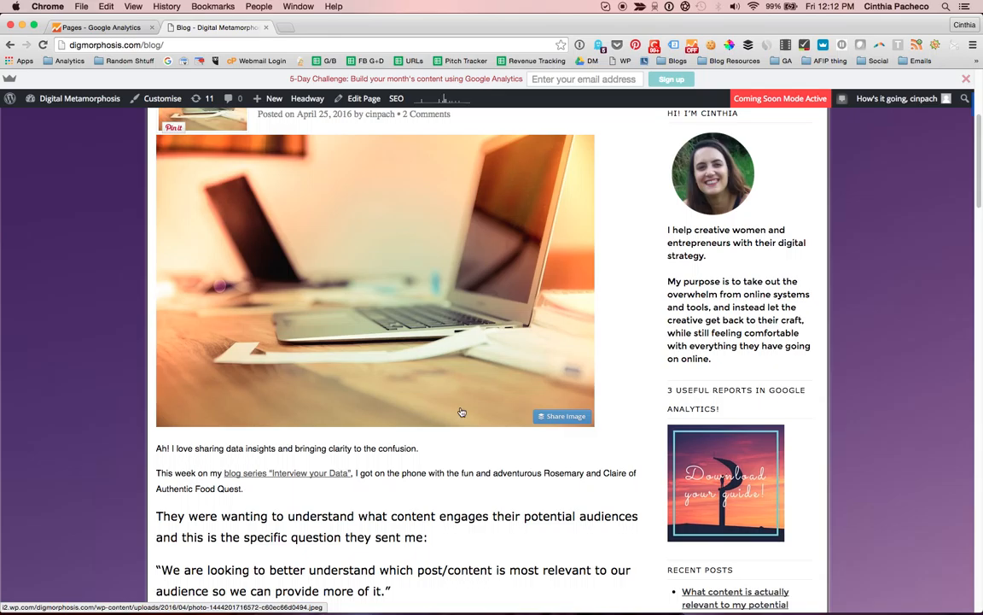
scroll(406, 454, up, 5)
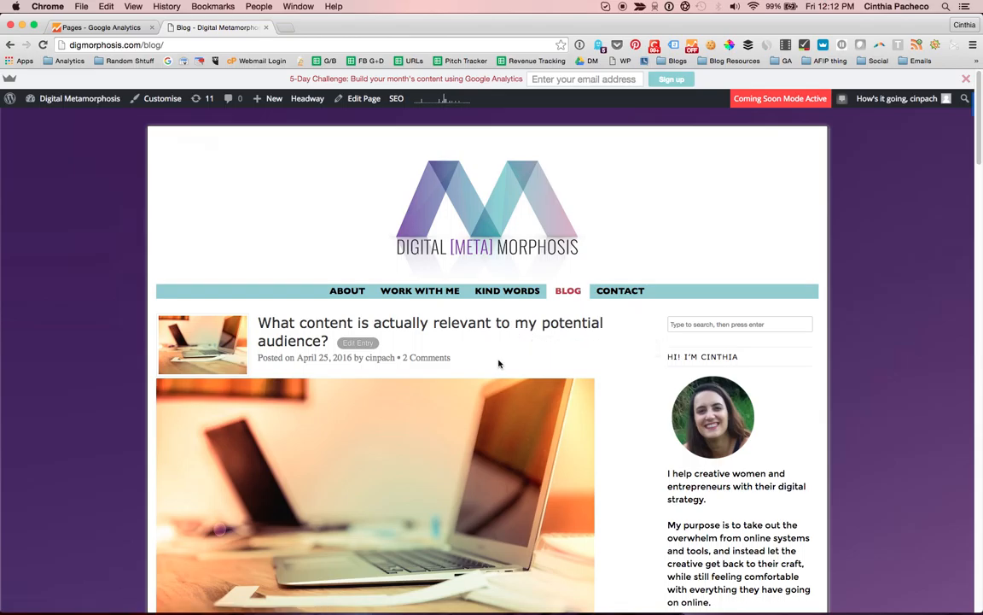
- Return to the Google Analytics tab, keep the filter on Sessions, and save the Blog Content segment
click(101, 28)
click(468, 344)
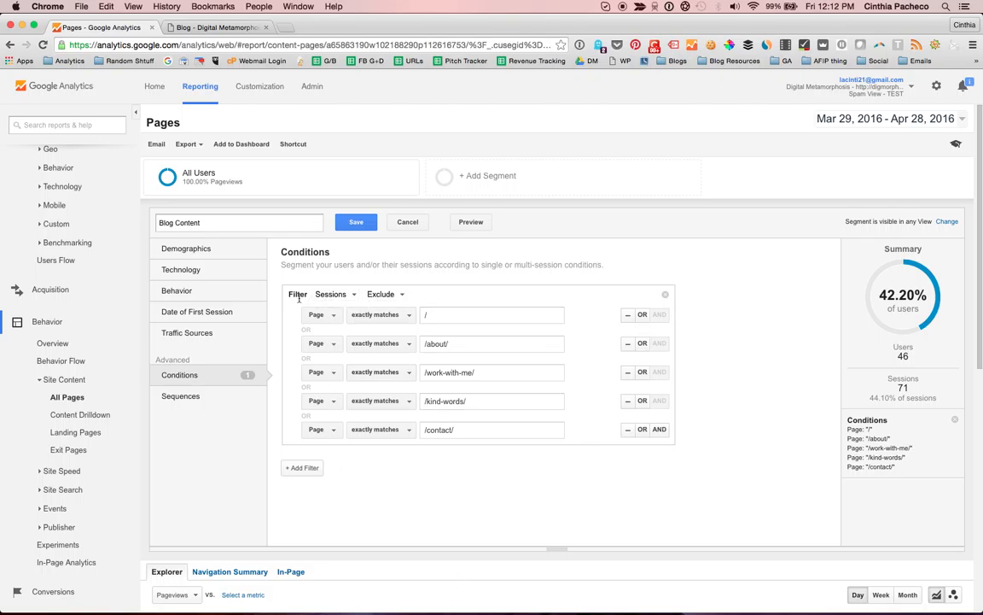
click(331, 294)
click(332, 297)
click(359, 225)
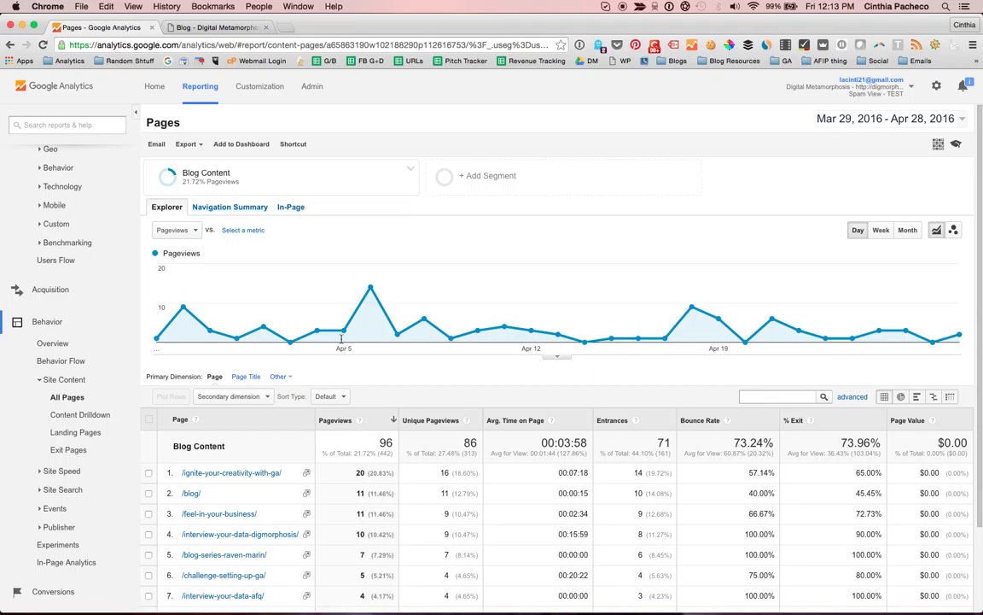
- Review the pages listed in the Pages report with the Blog Content segment applied
scroll(276, 510, down, 3)
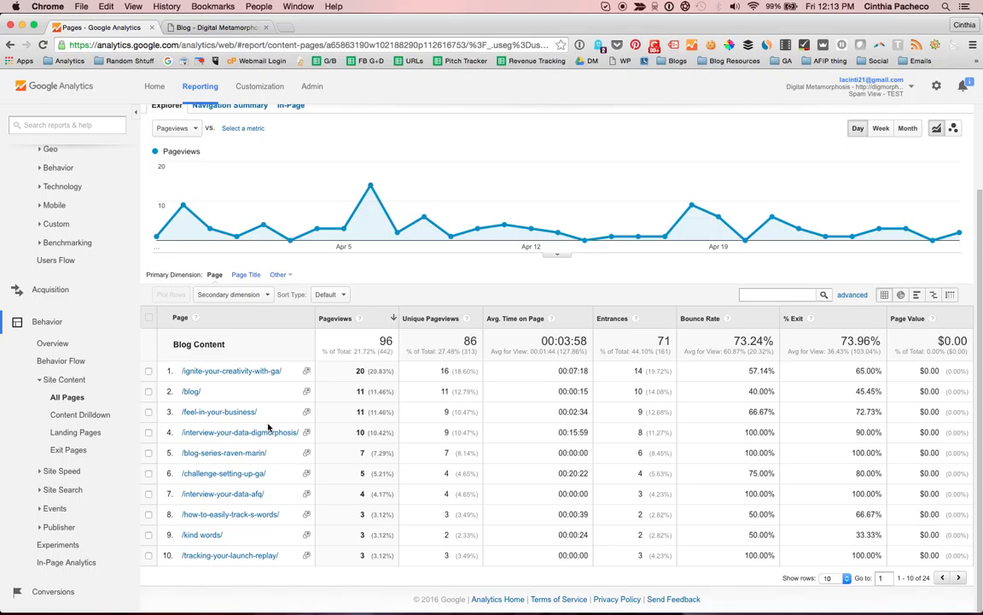
scroll(268, 427, up, 1)
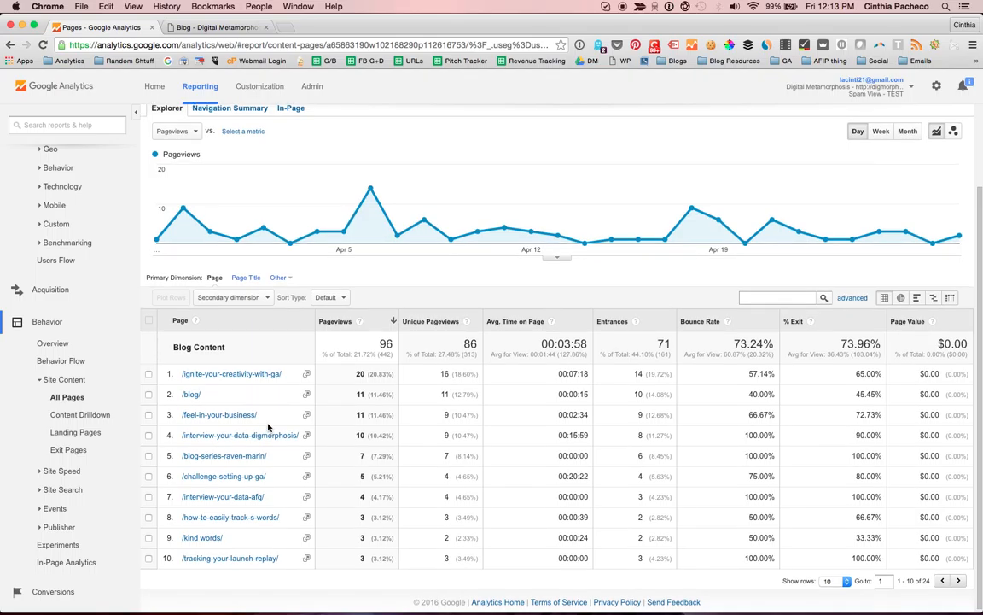
scroll(268, 426, up, 1)
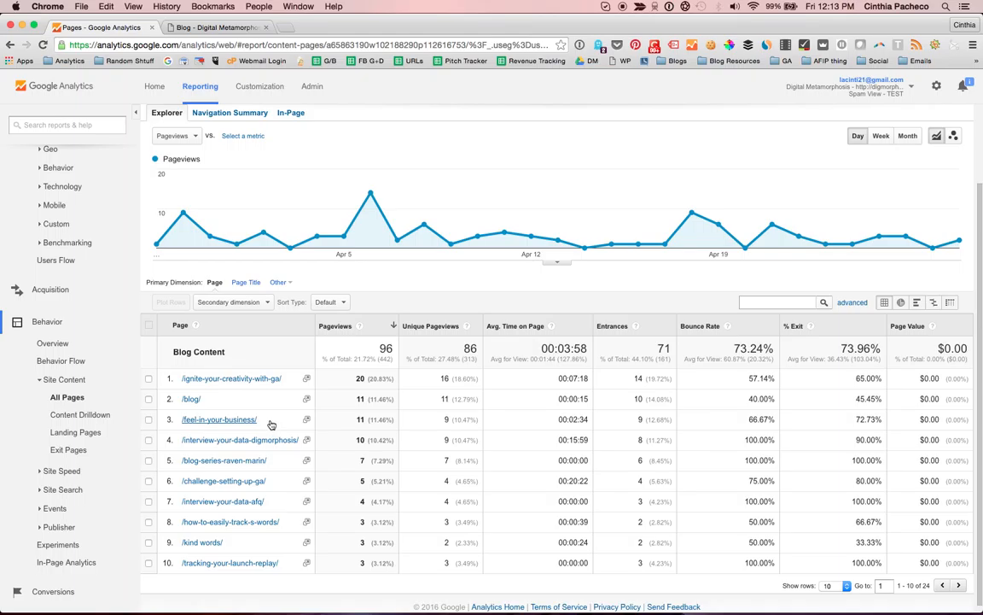
scroll(270, 424, up, 3)
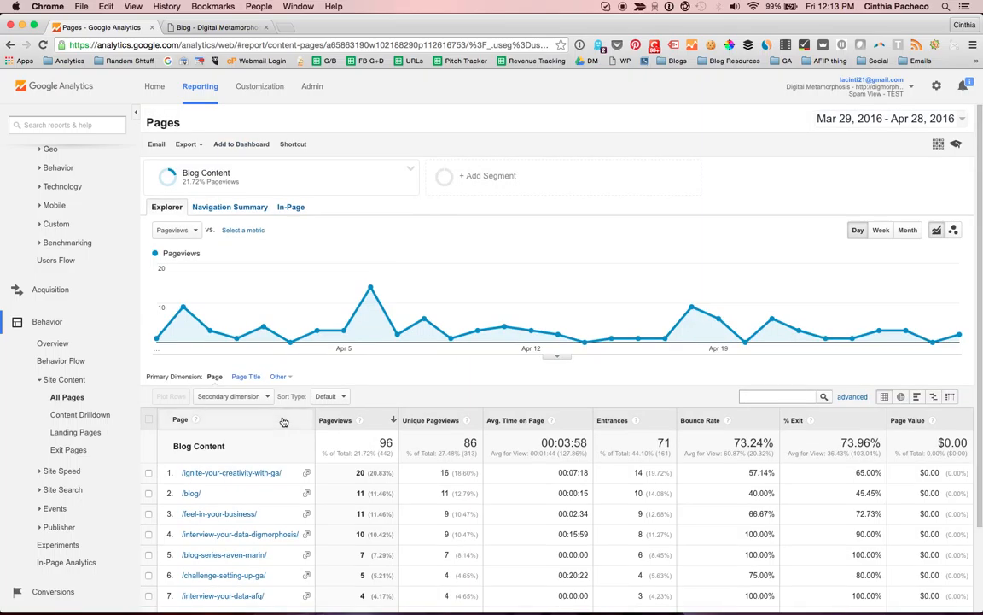